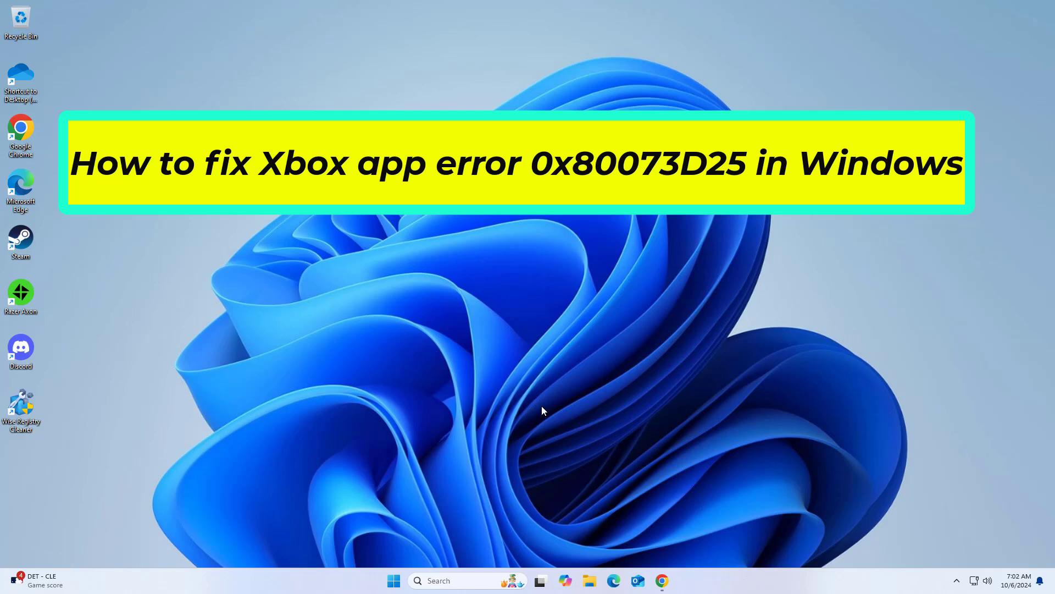
- Run wsreset from Windows Search to clear the Microsoft Store cache
click(462, 580)
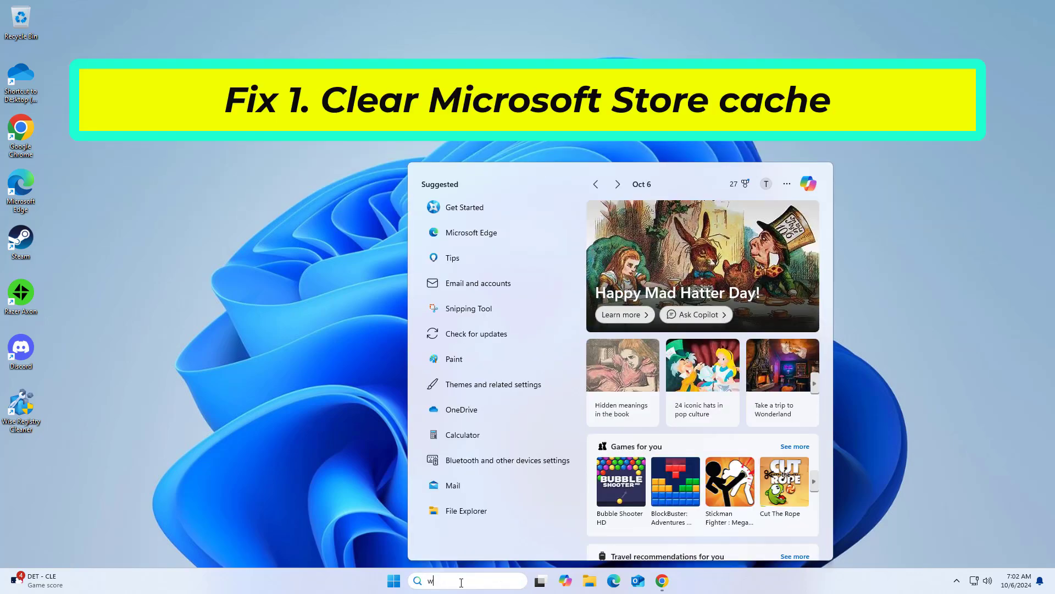
text(wsrese)
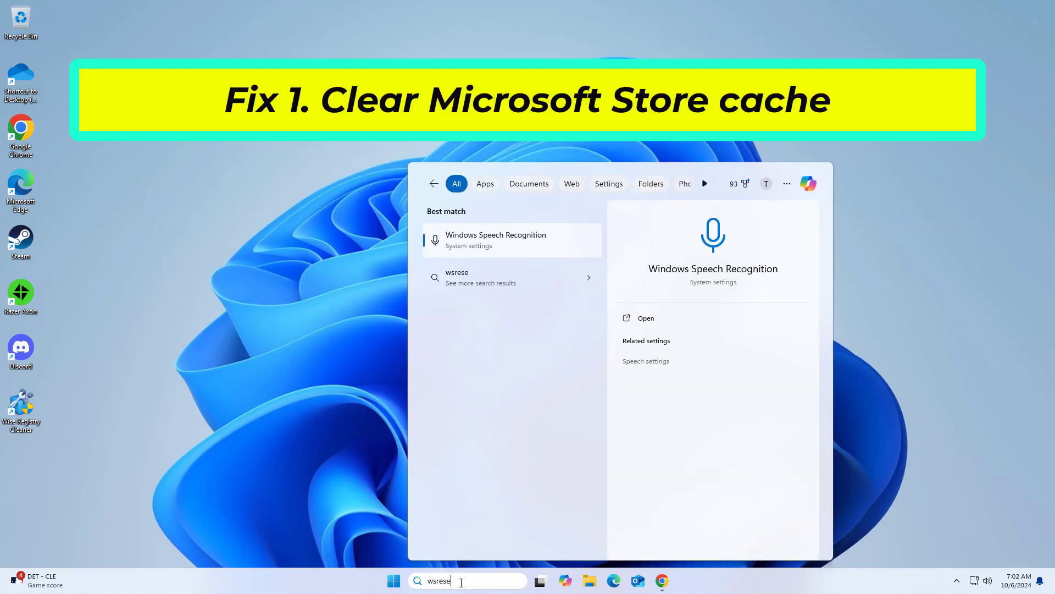
text(t)
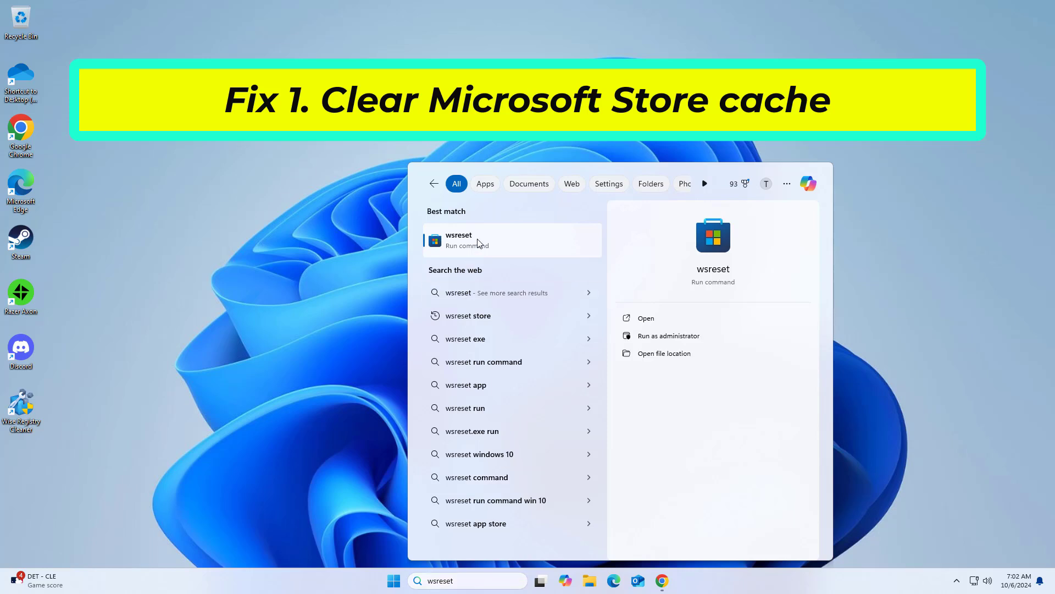
click(478, 244)
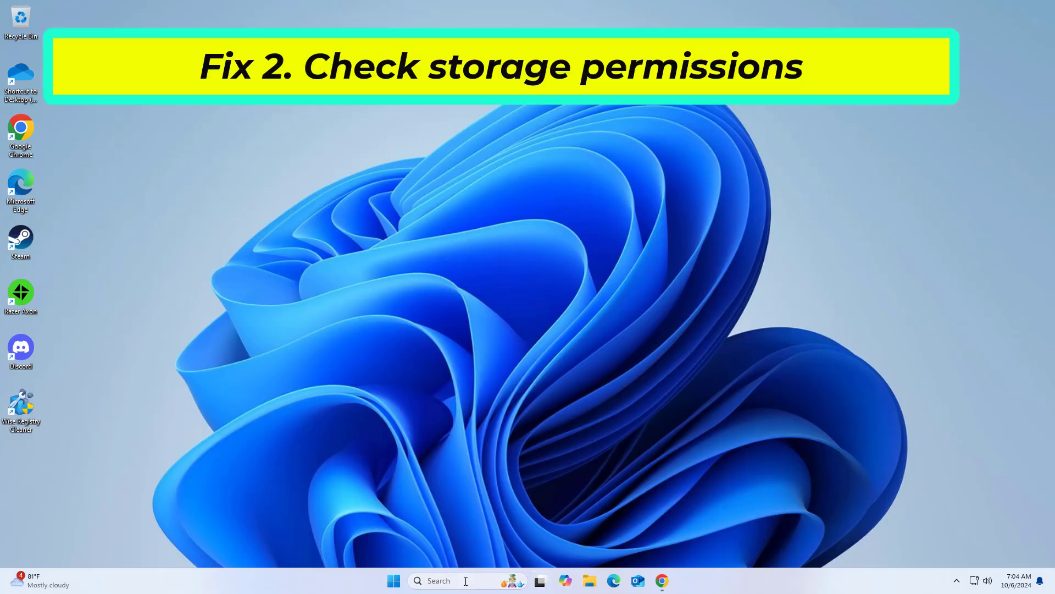
- Search for 'stora' and open the Storage settings page
click(468, 583)
text(st)
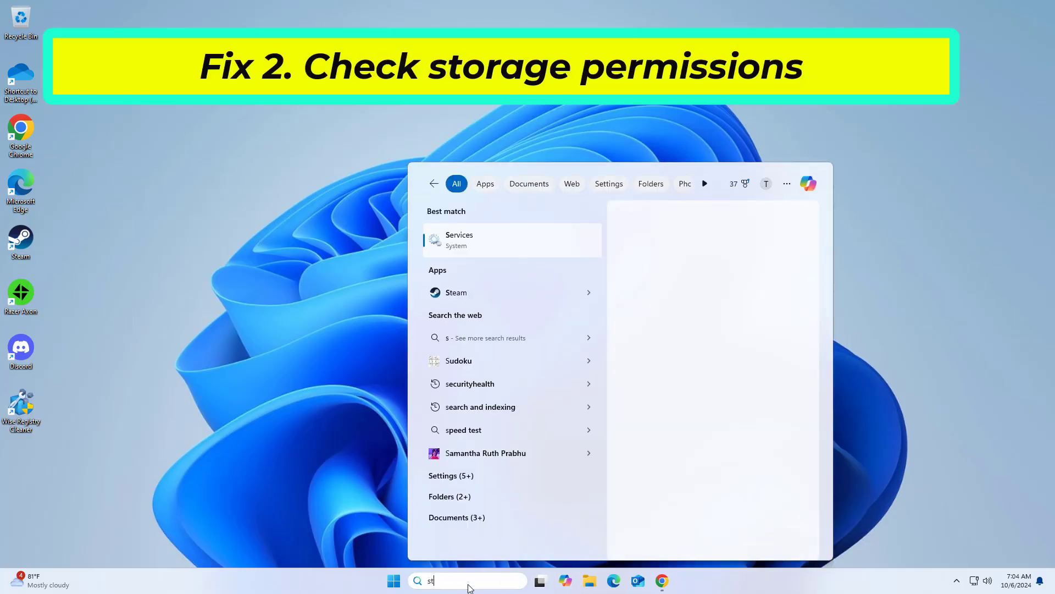
text(ora)
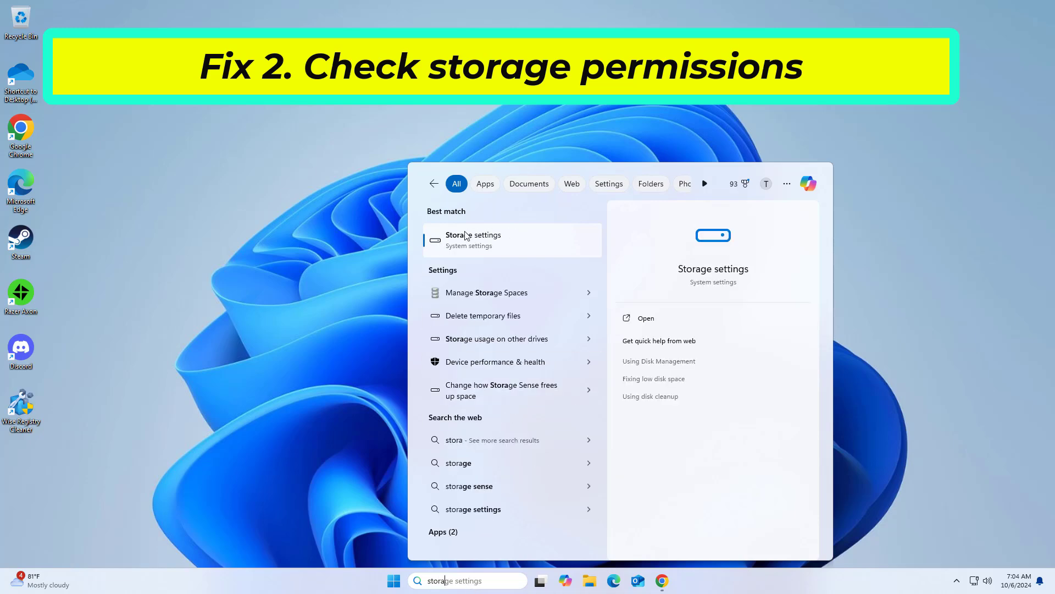
click(511, 233)
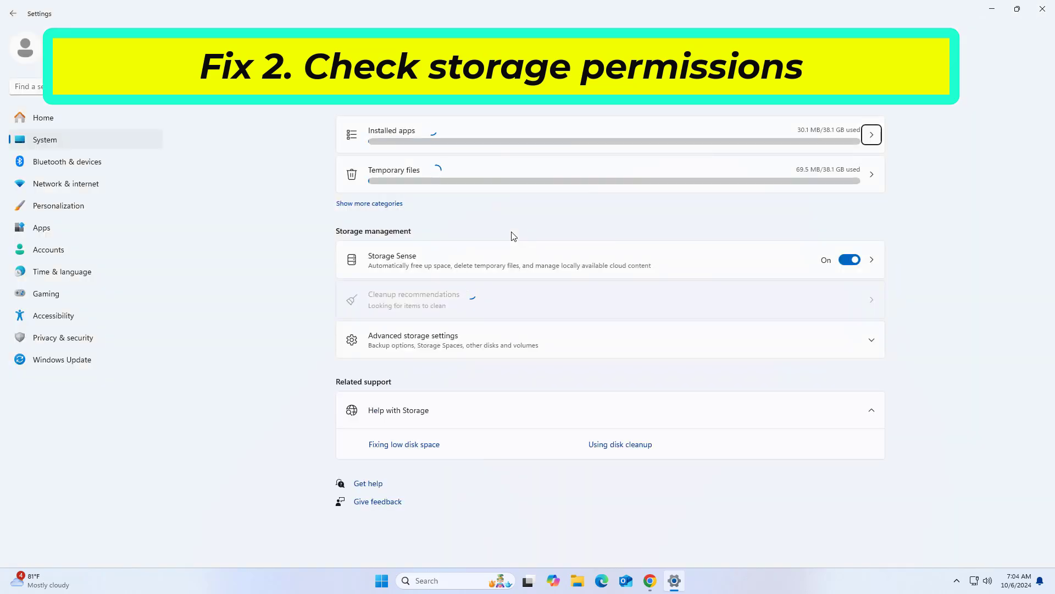
- Expand Advanced storage settings and check that new content saves to Local Disk (C:)
click(447, 340)
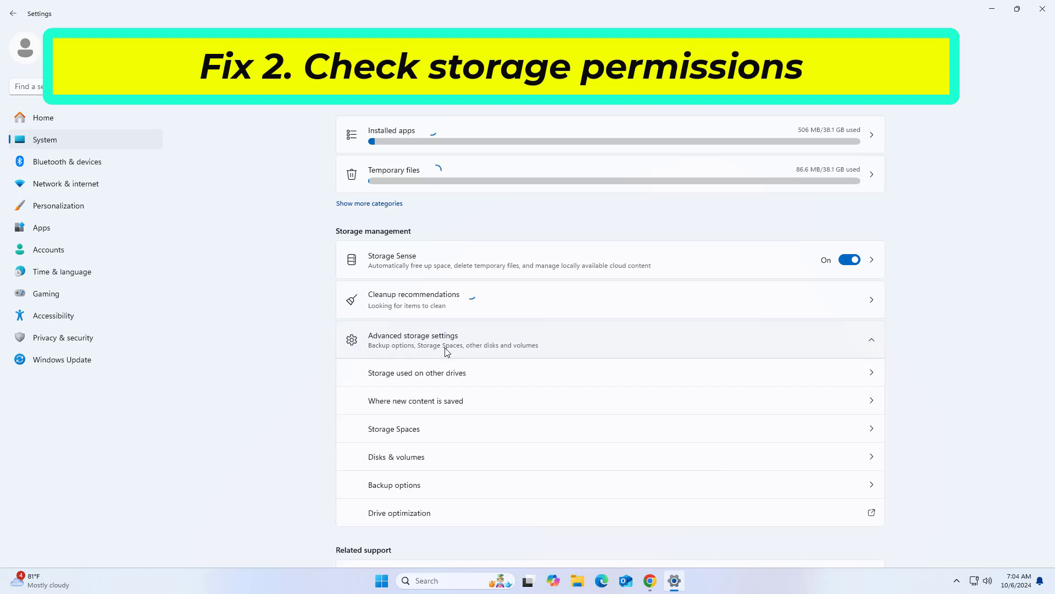
click(492, 407)
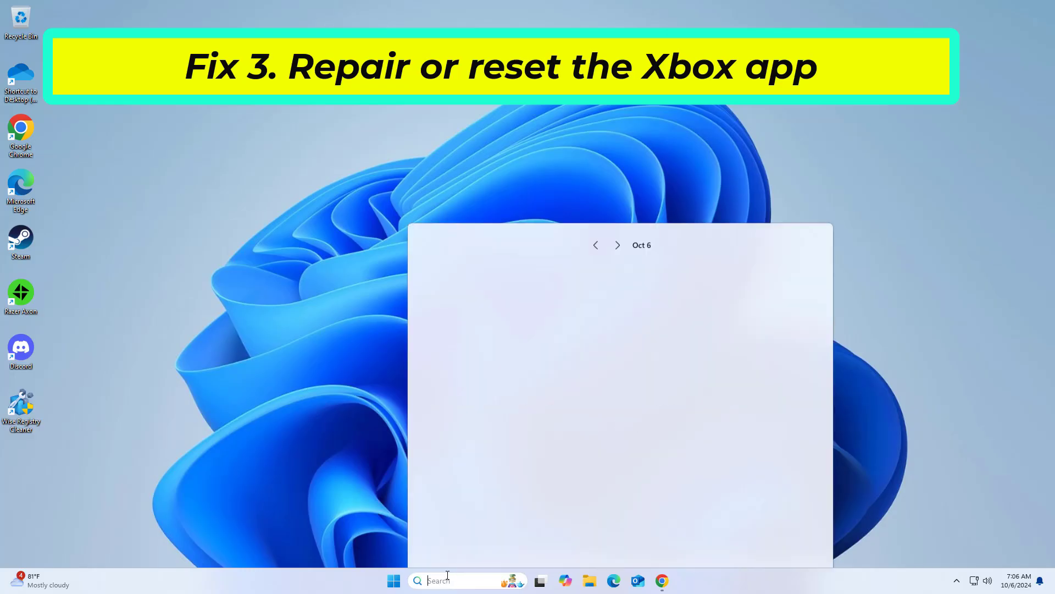
- Search 'xbox' and open the Xbox app's App settings page
text(xbox)
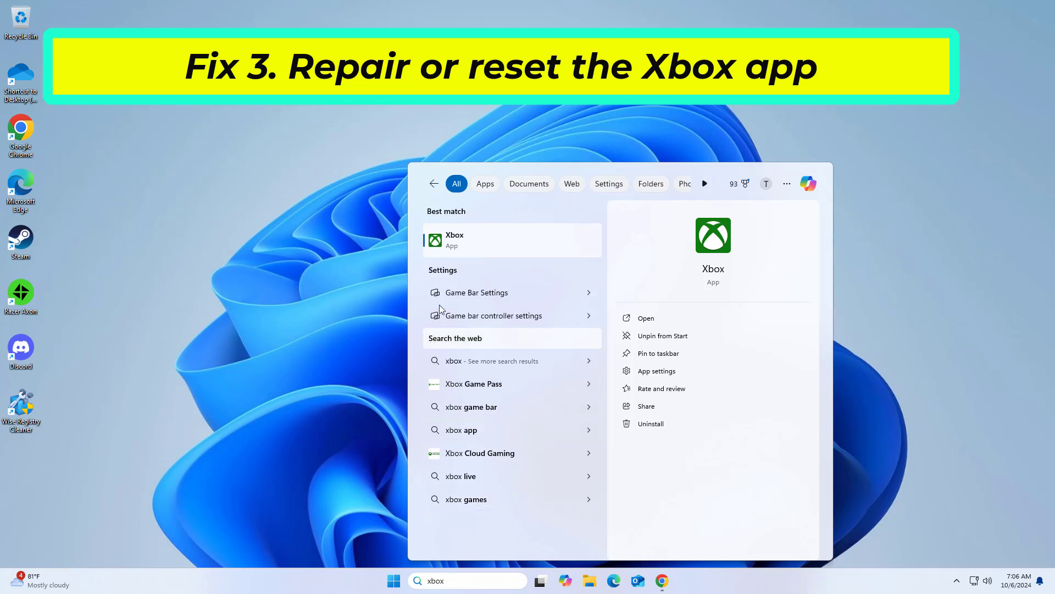
right_click(451, 233)
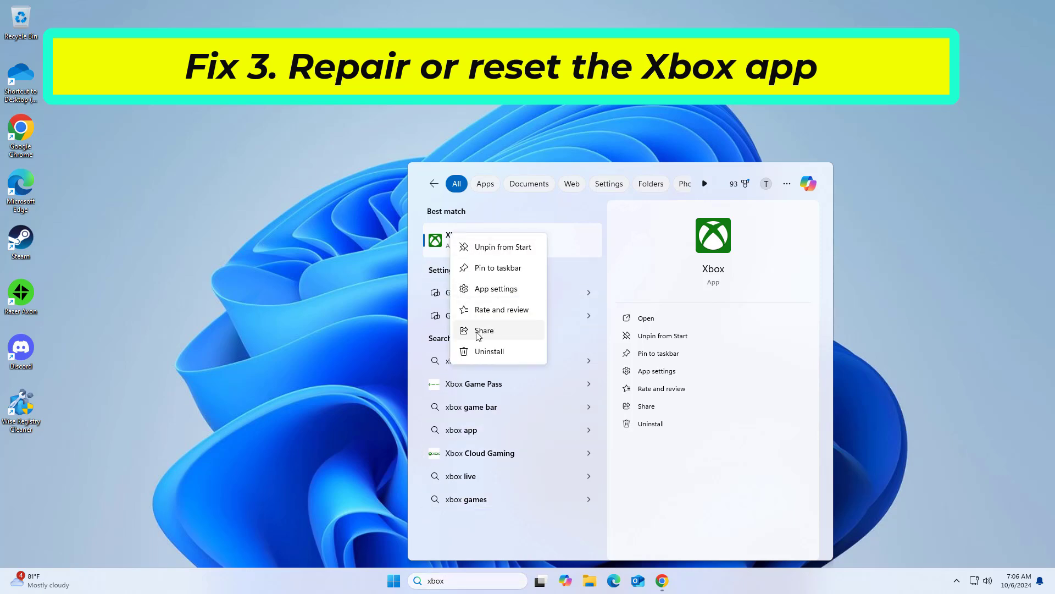
click(487, 295)
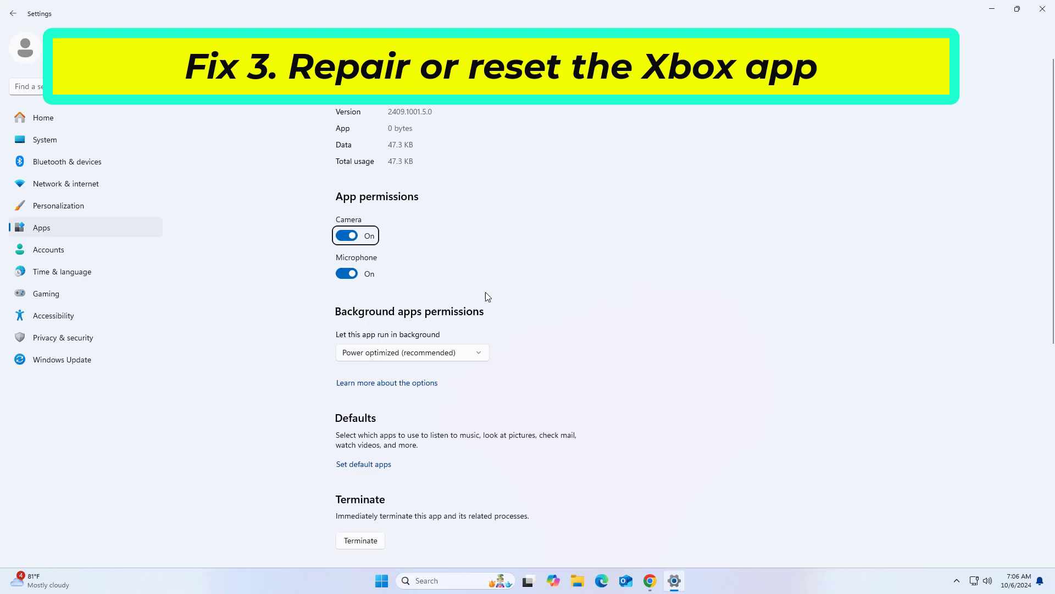
- Repair the Xbox app, then reset it, confirming deletion of its data
scroll(486, 293, down, 5)
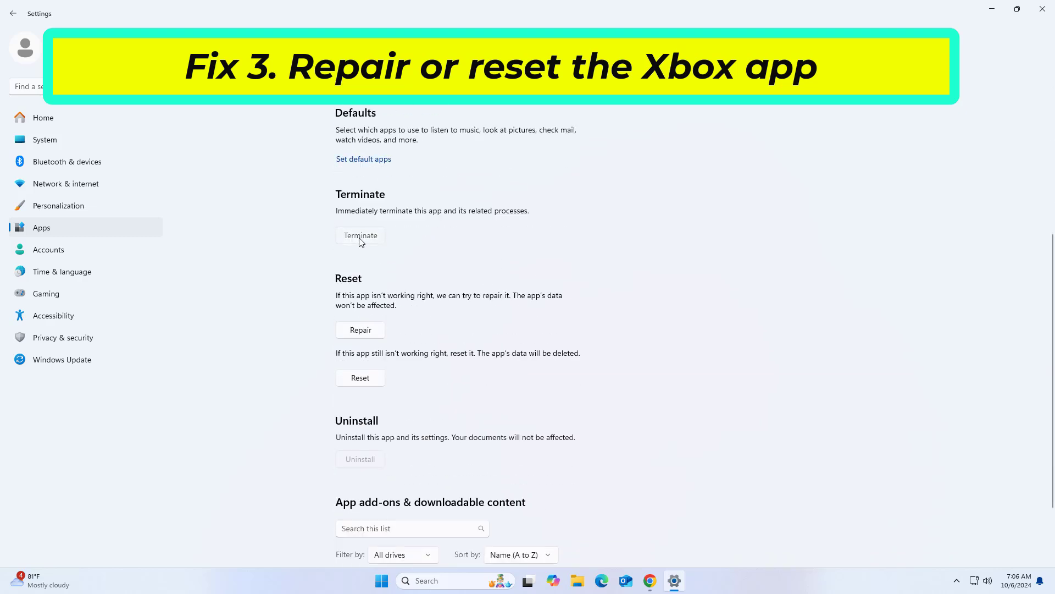
click(379, 339)
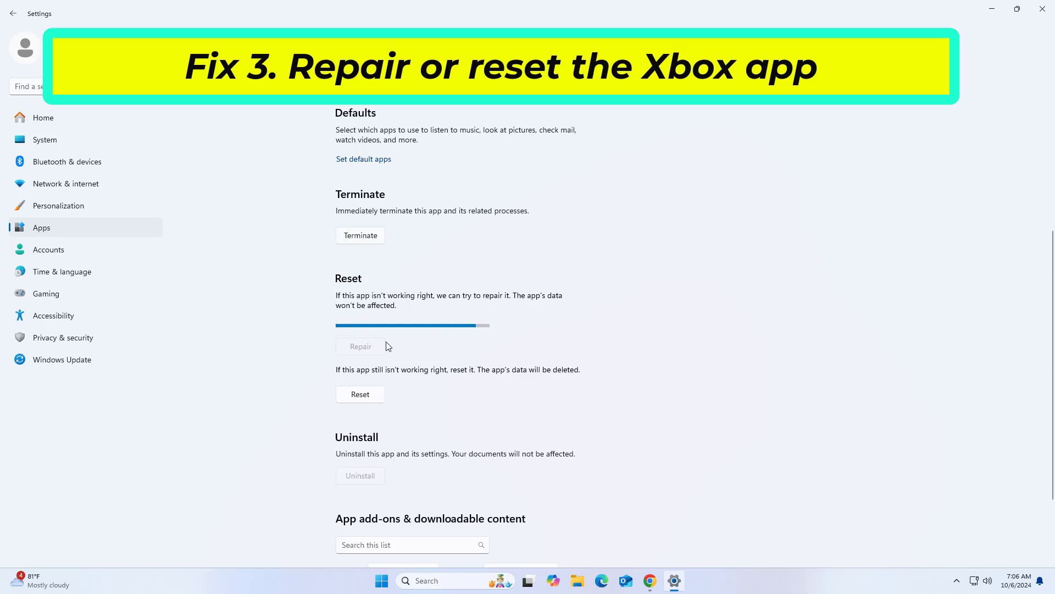
click(373, 378)
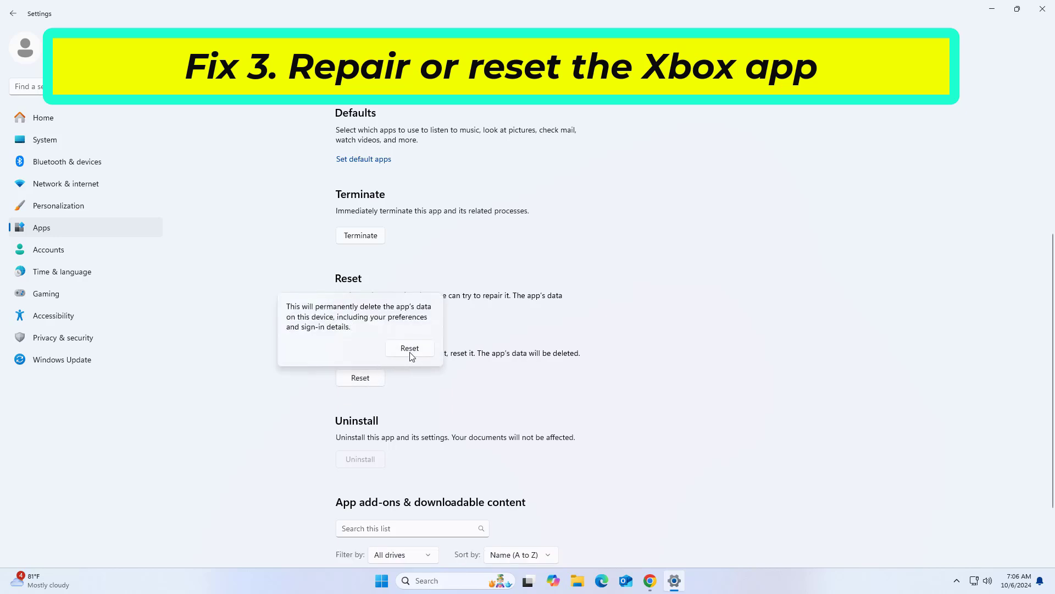
click(410, 352)
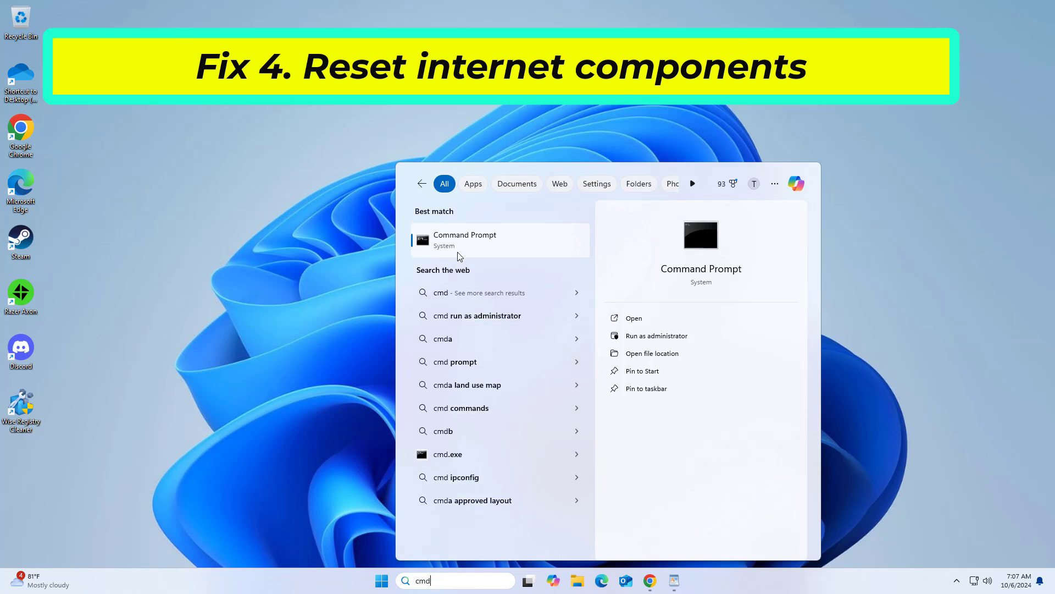
- Launch Command Prompt as administrator, approve UAC, and bring up the WordPad command list
right_click(464, 237)
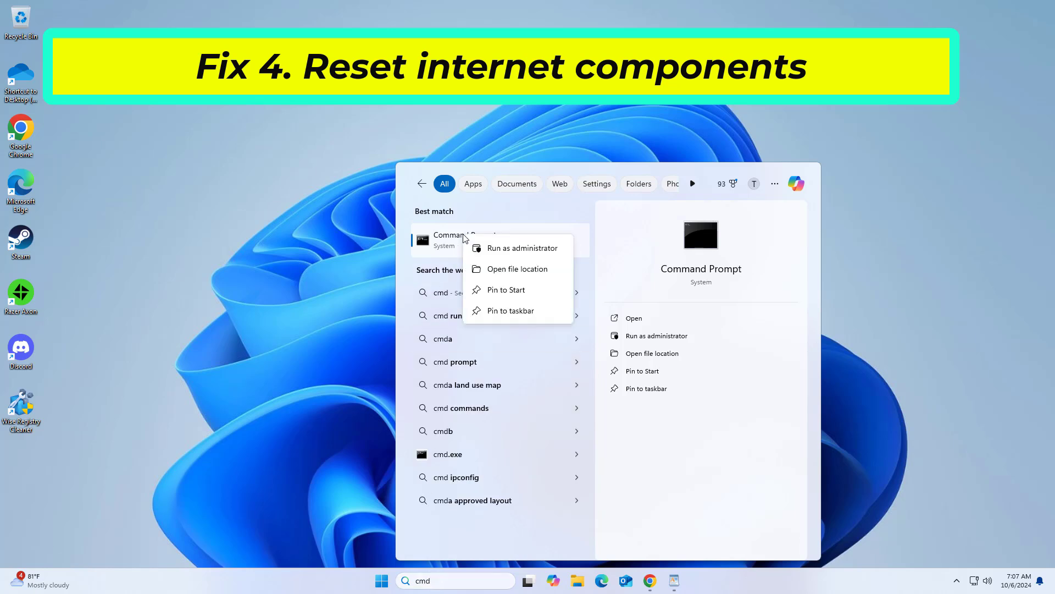
click(519, 250)
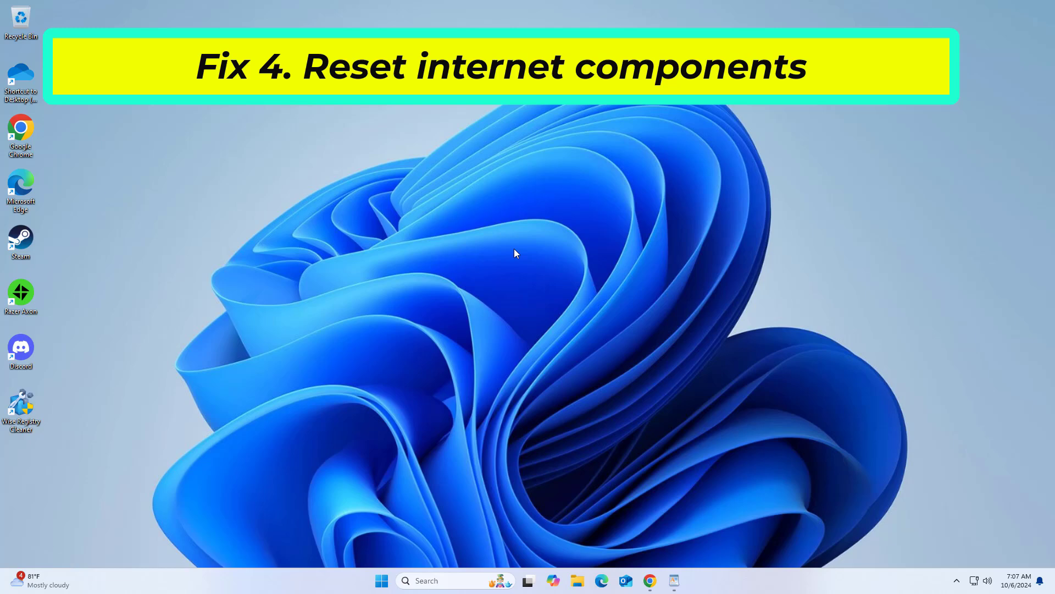
click(480, 380)
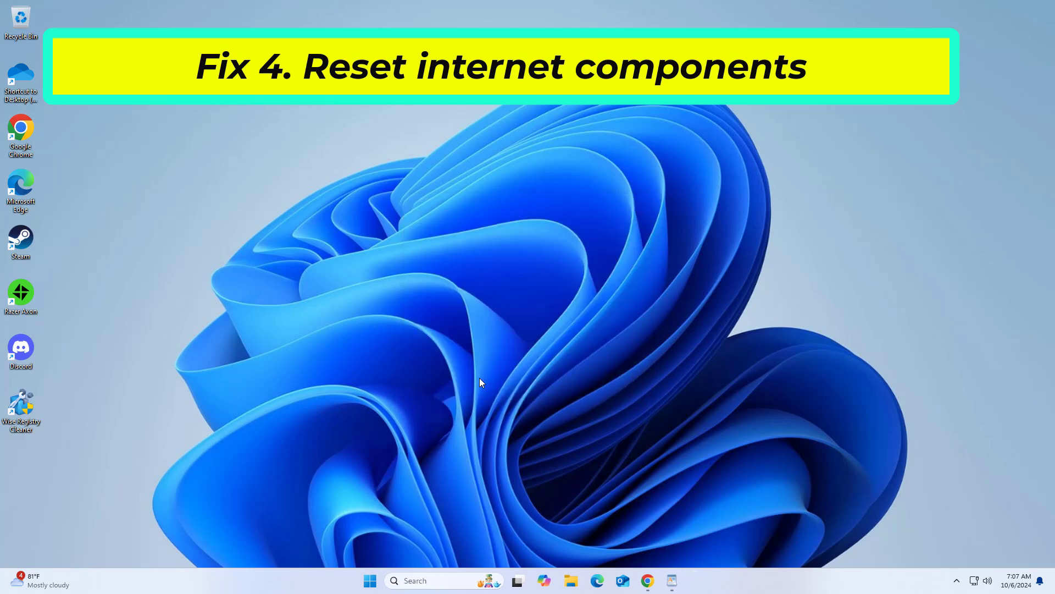
click(663, 579)
- Copy ipconfig /flushdns from WordPad and run it in Command Prompt
drag(713, 248, 639, 248)
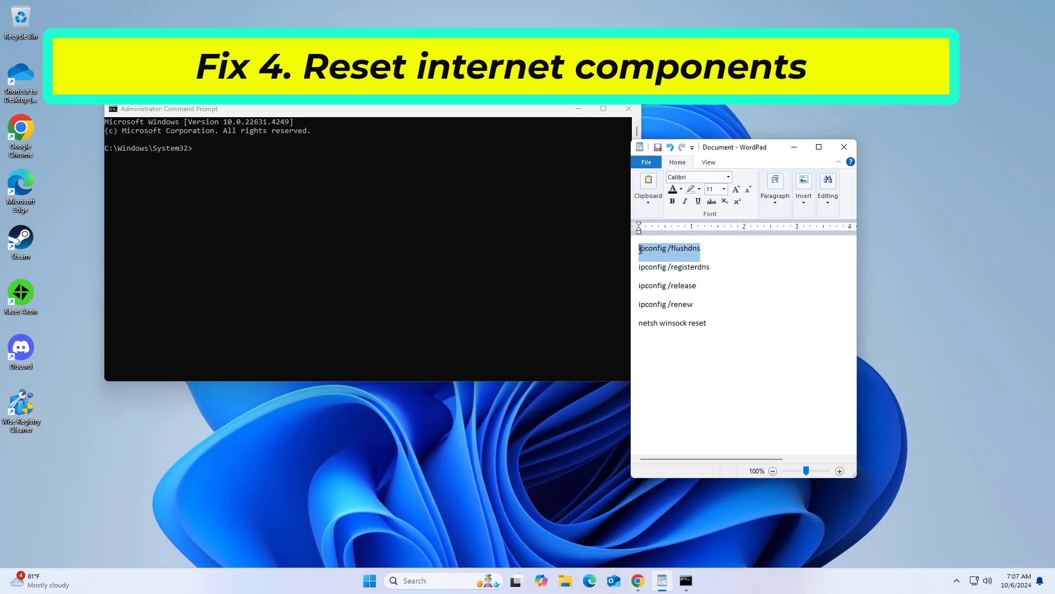
right_click(644, 251)
click(669, 269)
double_click(499, 109)
double_click(555, 12)
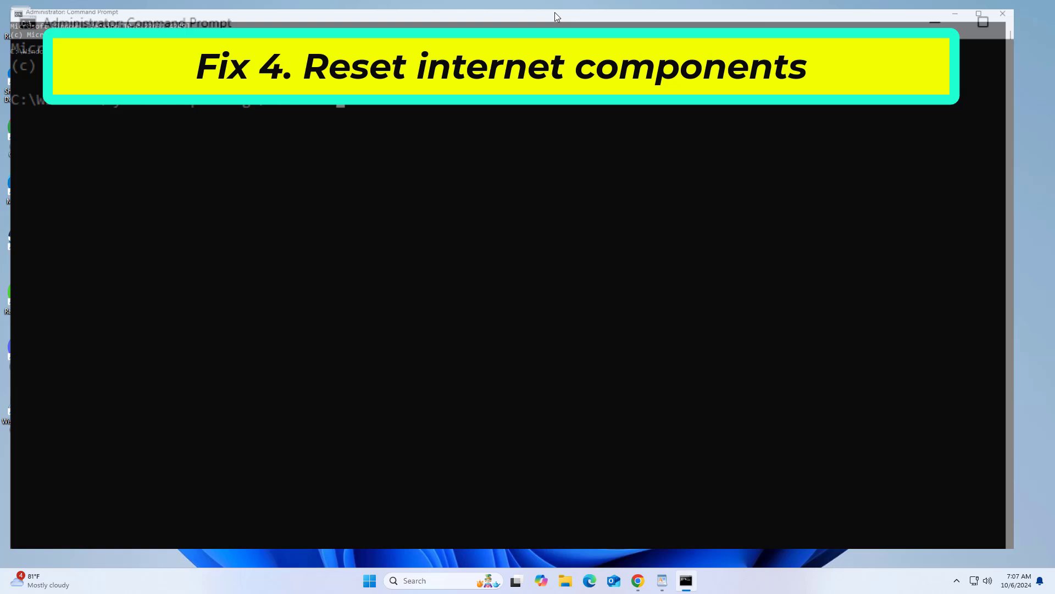
key(ctrl+v)
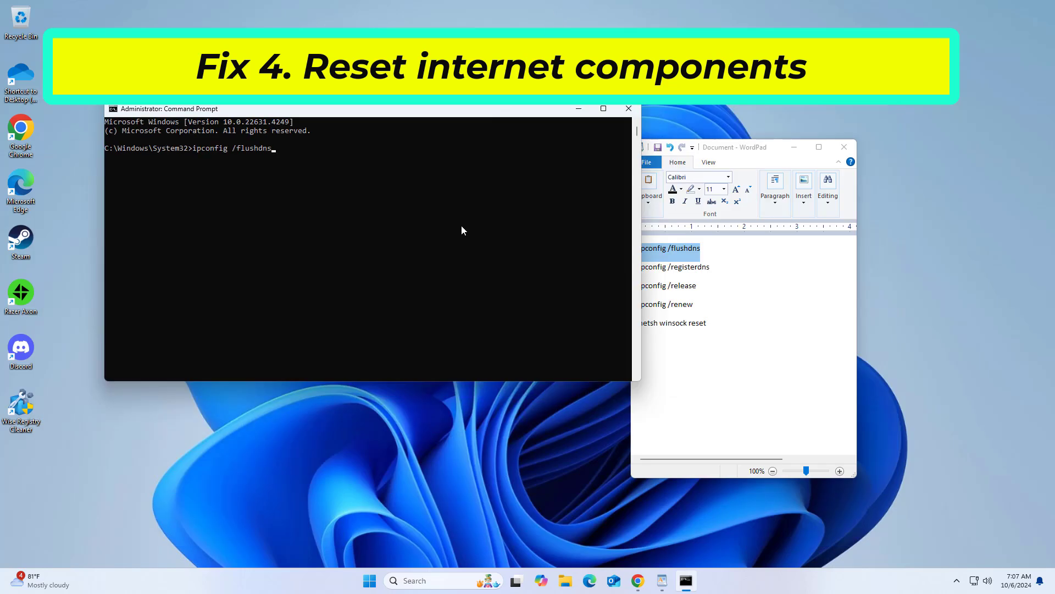
key(Return)
- Copy ipconfig /registerdns from WordPad and run it in the console
click(640, 266)
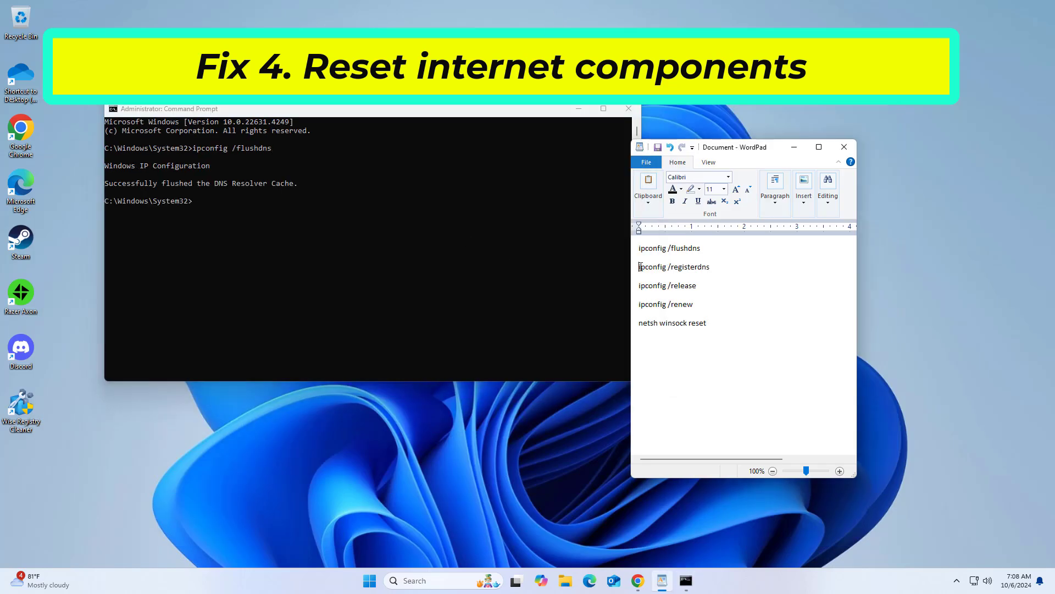
drag(640, 267, 712, 266)
right_click(696, 271)
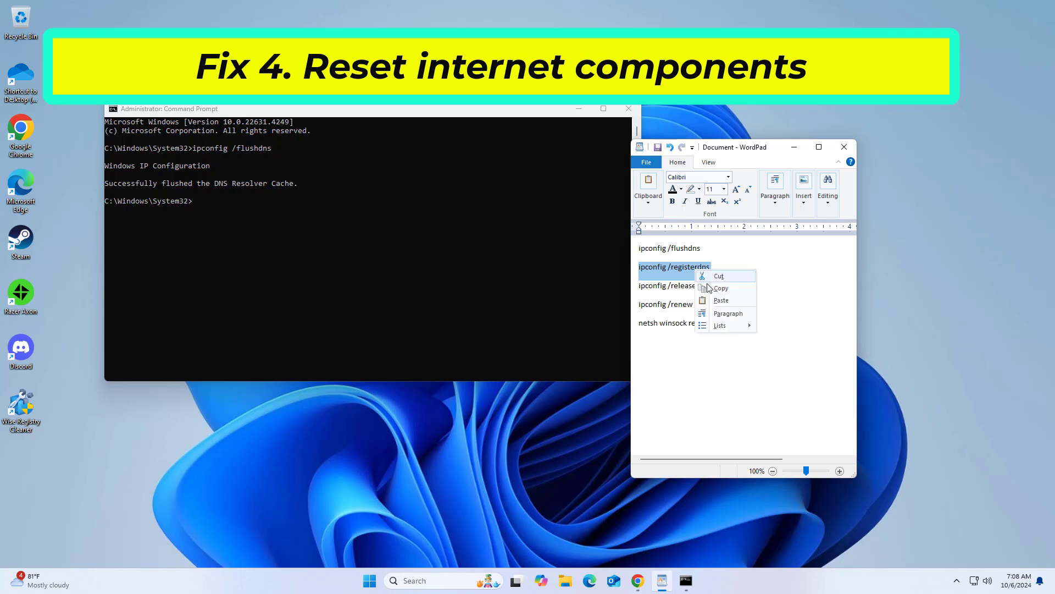
click(717, 288)
right_click(508, 110)
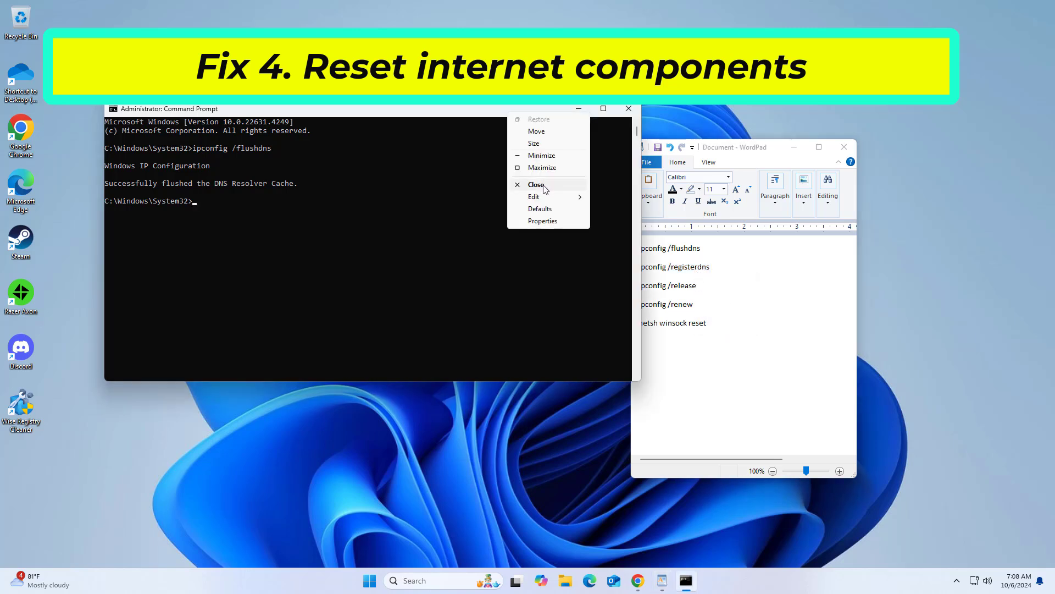
mouse_move(542, 196)
click(602, 221)
key(Return)
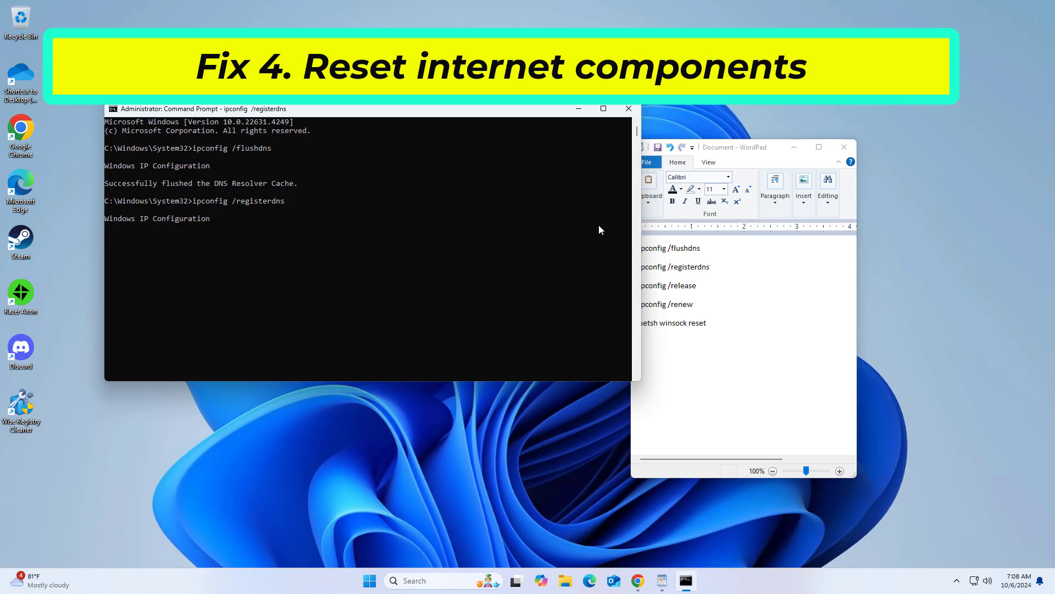
- Copy the ipconfig /release line from WordPad for pasting into the console
click(734, 305)
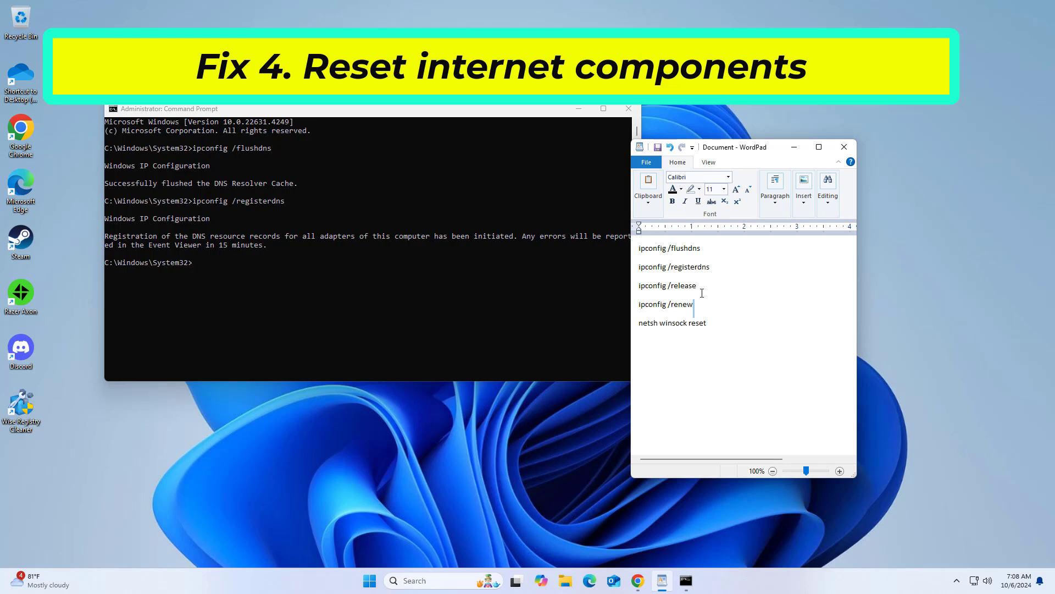
drag(696, 286, 639, 286)
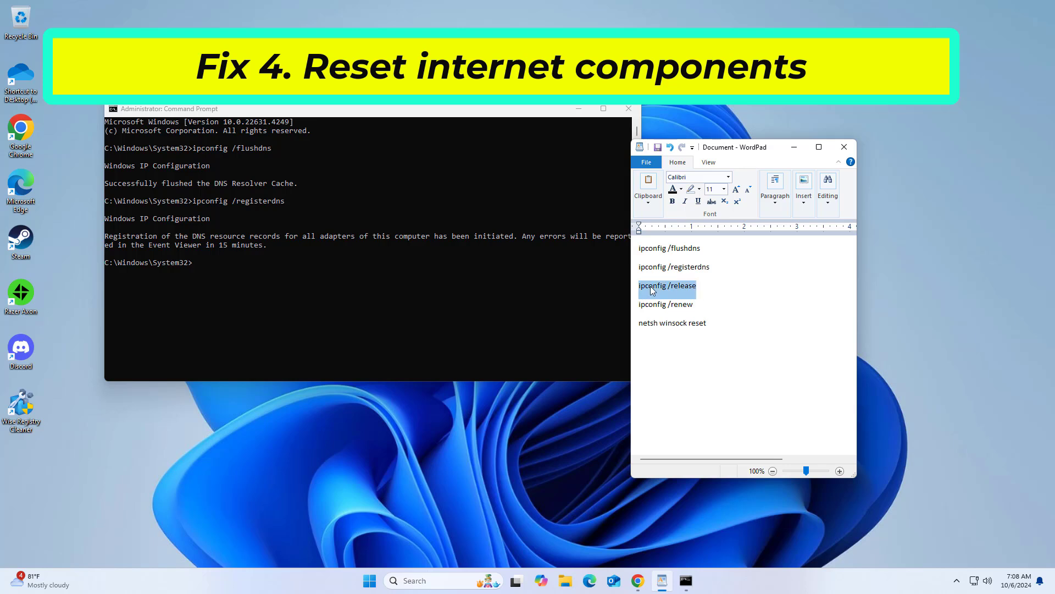
right_click(651, 286)
click(663, 309)
right_click(483, 109)
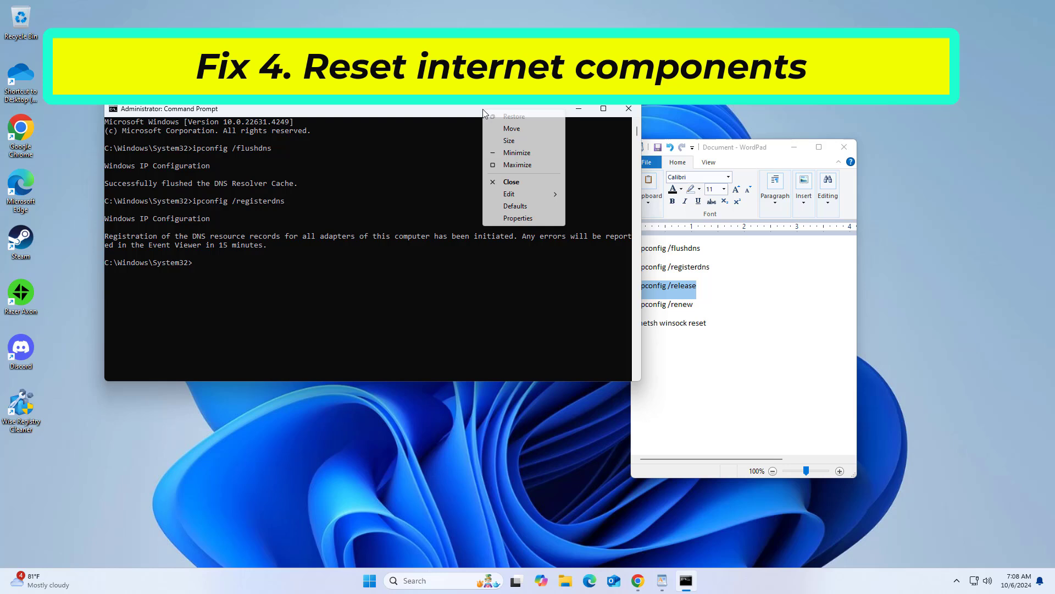
- Paste and run ipconfig /release to release the IP address
mouse_move(509, 193)
click(591, 218)
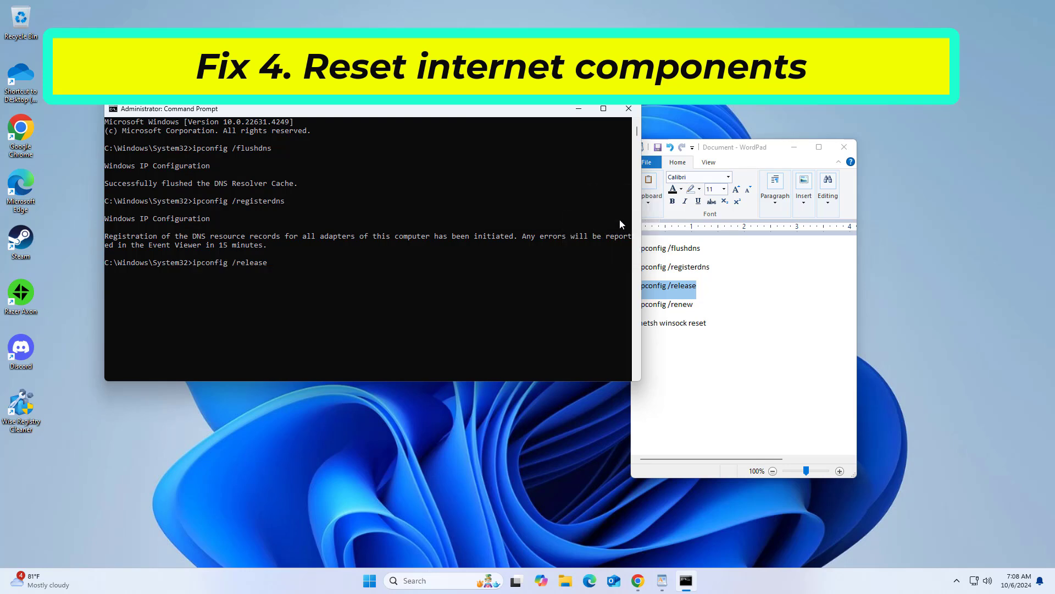
key(Return)
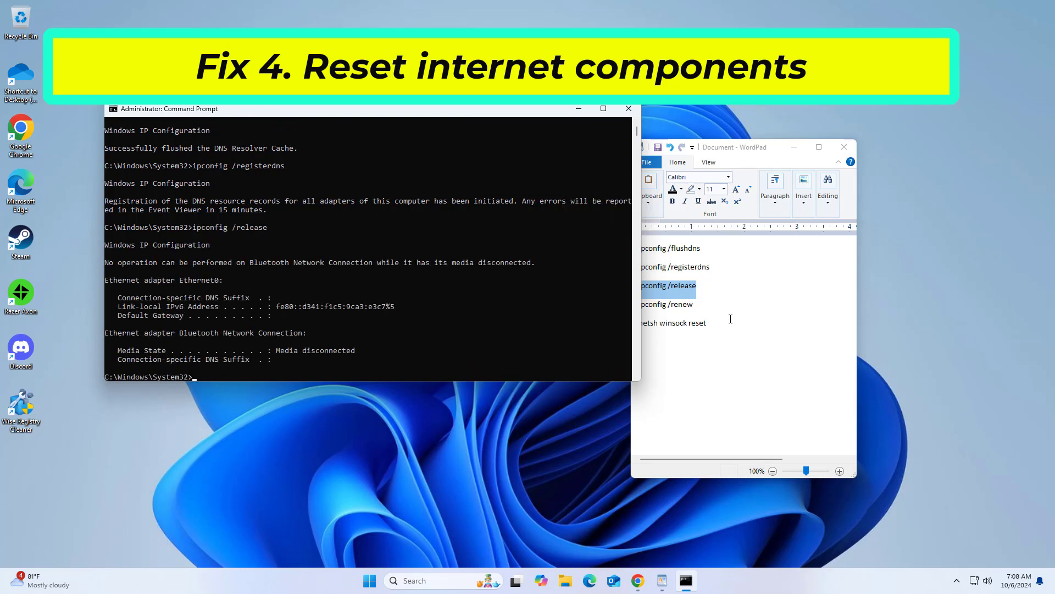
- Copy ipconfig /renew from WordPad and run it to renew the IP address
click(695, 306)
drag(694, 305, 649, 306)
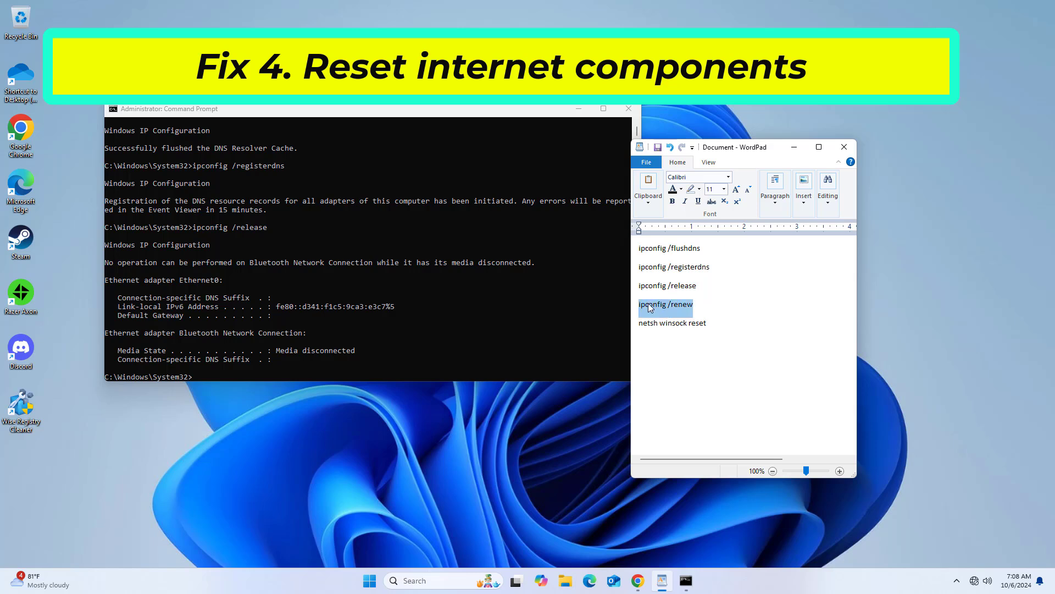
right_click(649, 307)
click(668, 327)
click(479, 112)
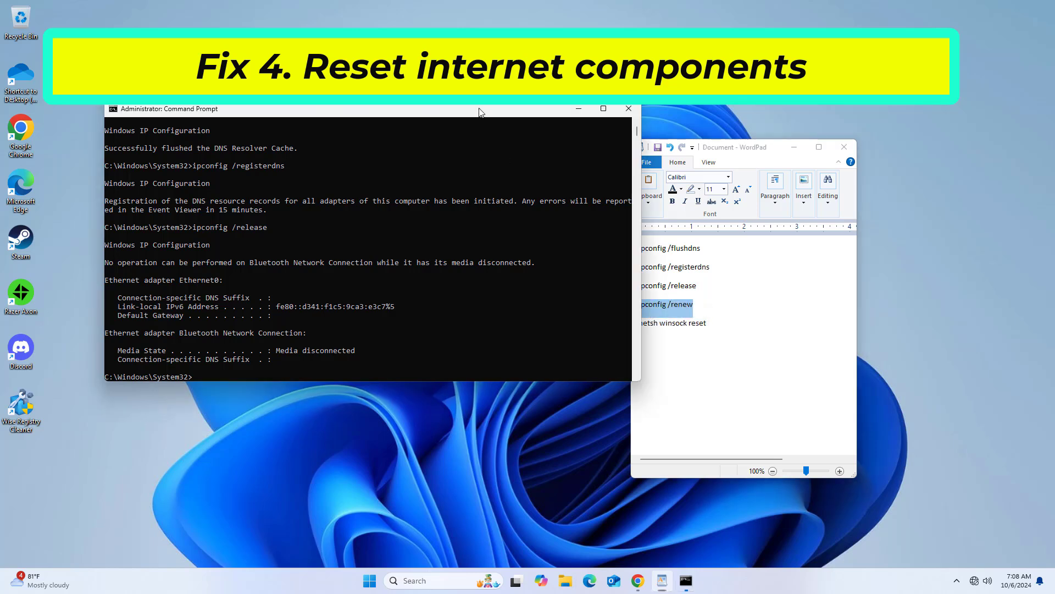
right_click(479, 112)
mouse_move(524, 197)
click(599, 219)
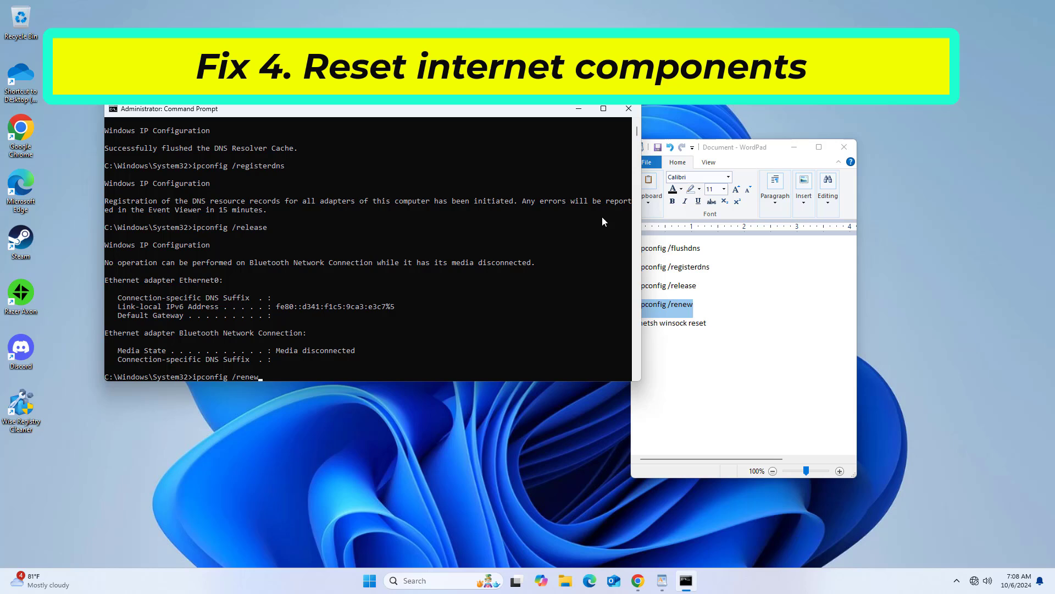
key(Return)
- Copy and run netsh winsock reset, then close the Command Prompt window
key(alt+Tab)
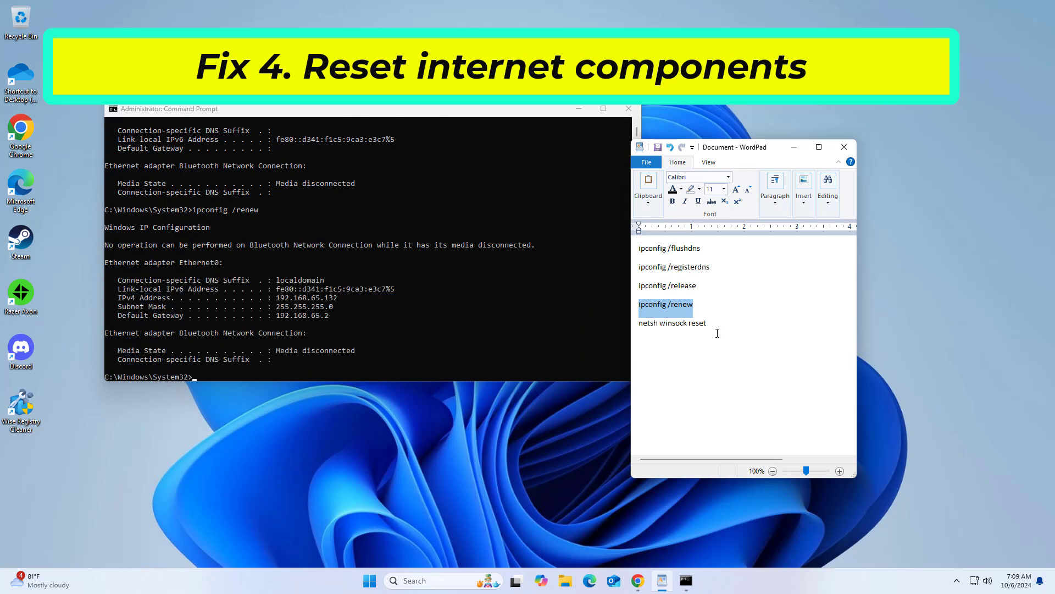
drag(710, 324, 639, 325)
right_click(655, 326)
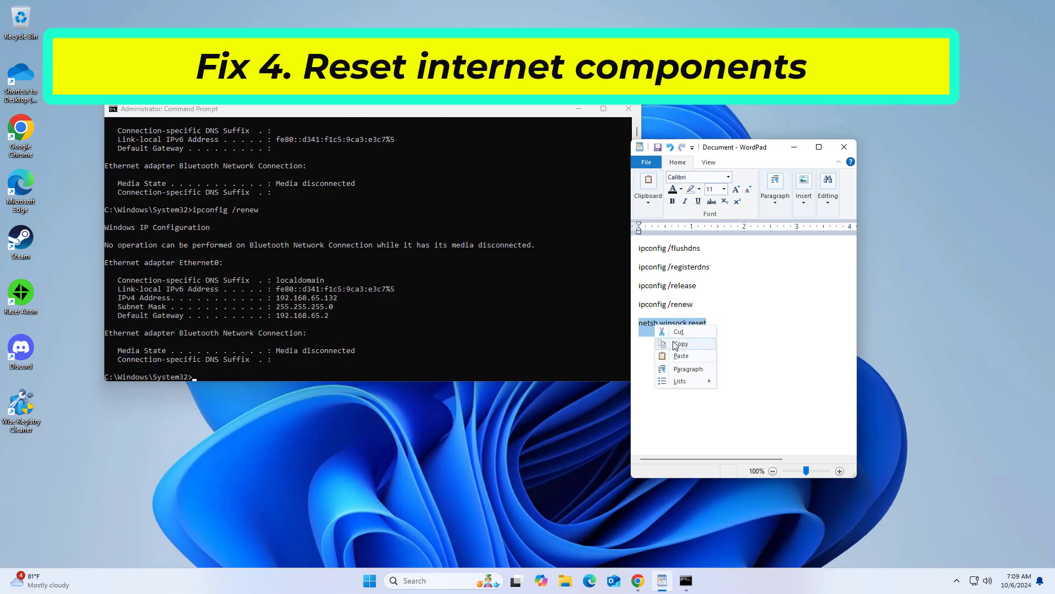
click(676, 344)
click(479, 131)
right_click(482, 109)
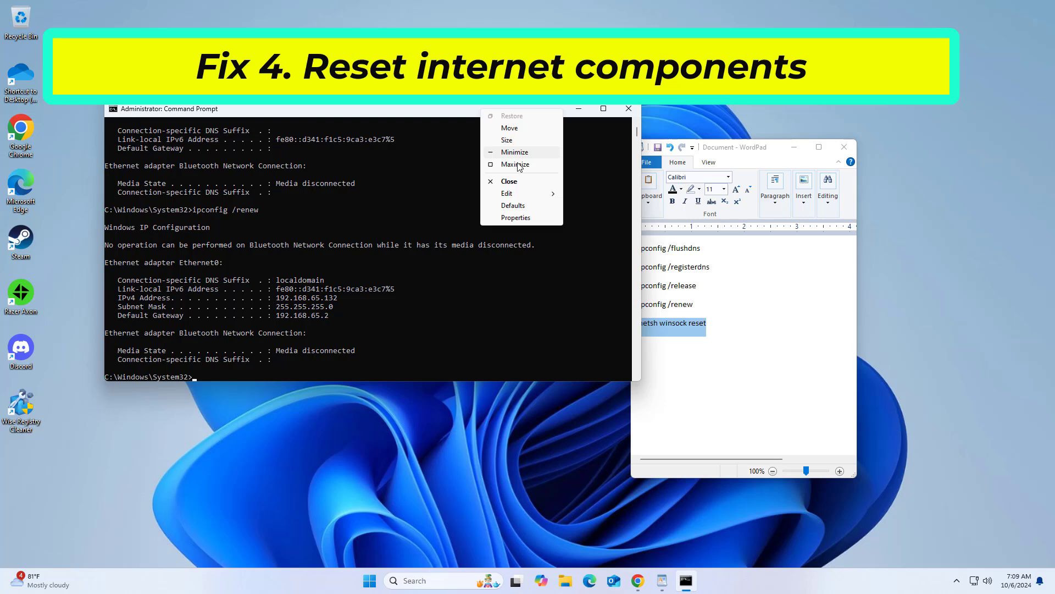
mouse_move(507, 193)
click(616, 215)
key(Return)
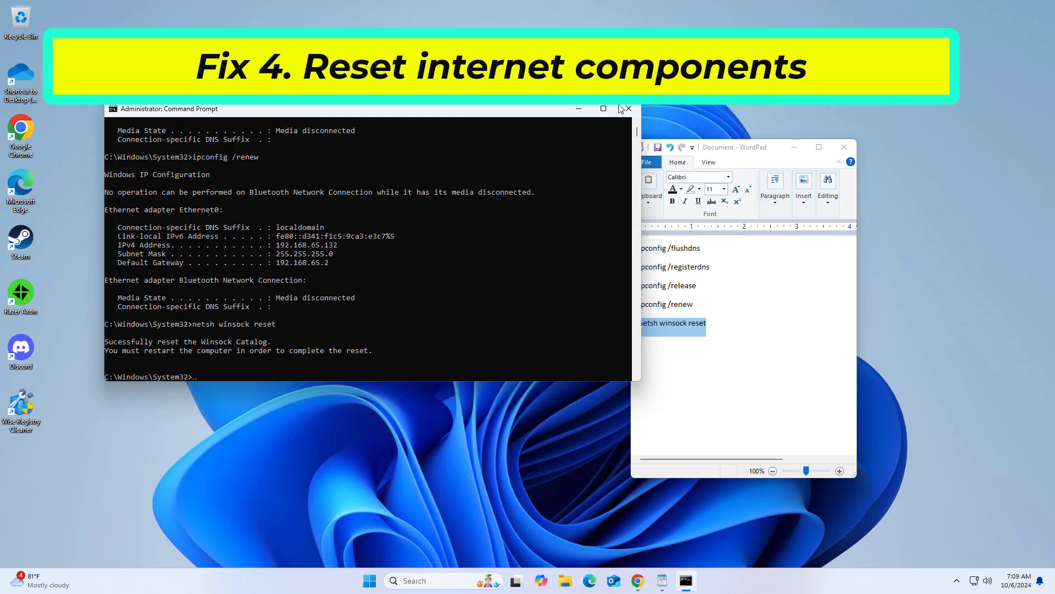
drag(621, 122, 623, 113)
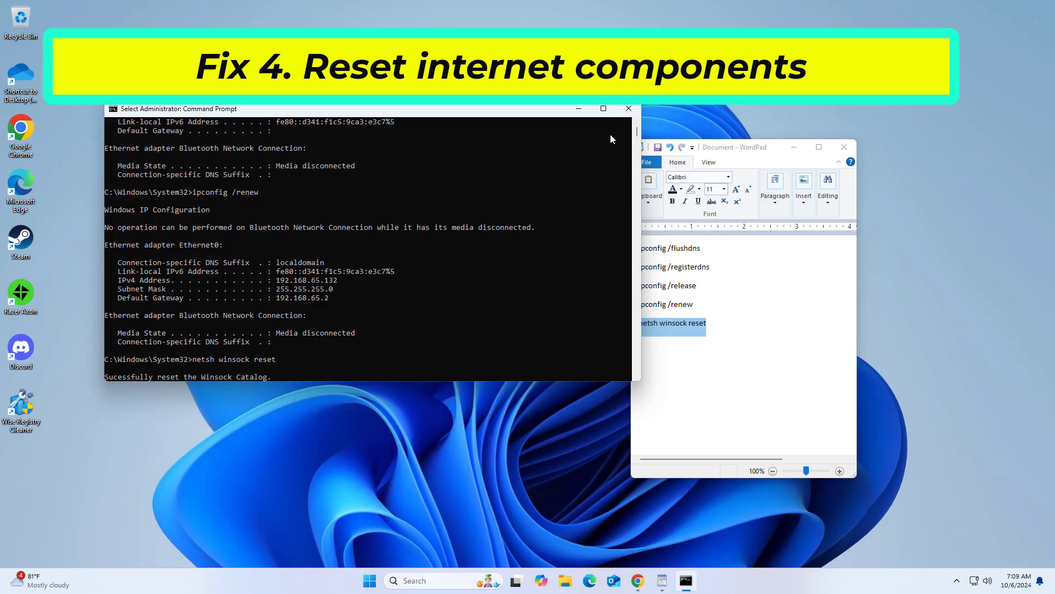
click(624, 112)
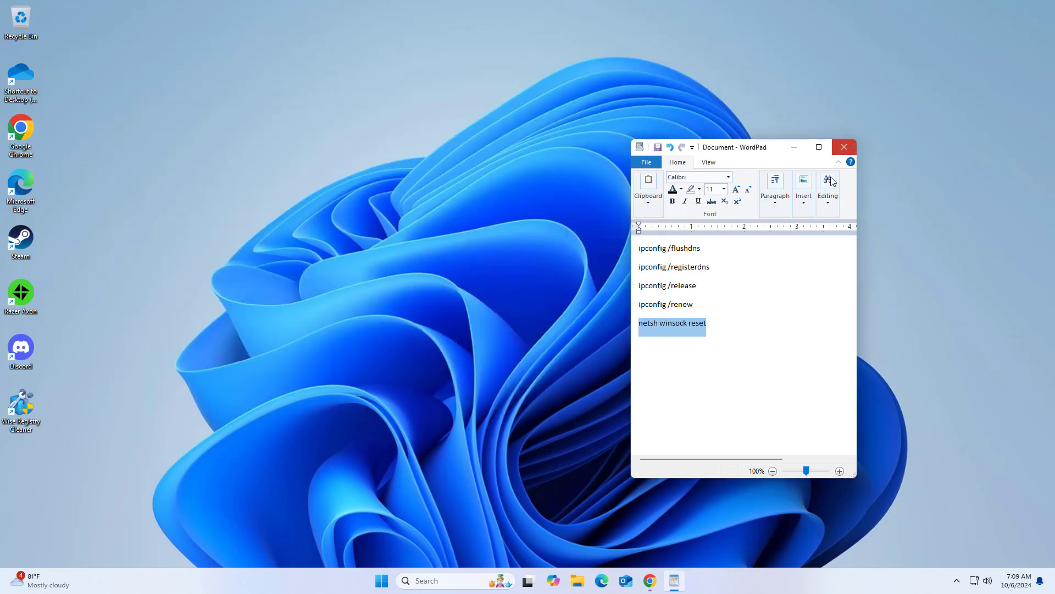
- Close WordPad without saving and show the Start menu's power options with Restart
click(844, 147)
click(777, 315)
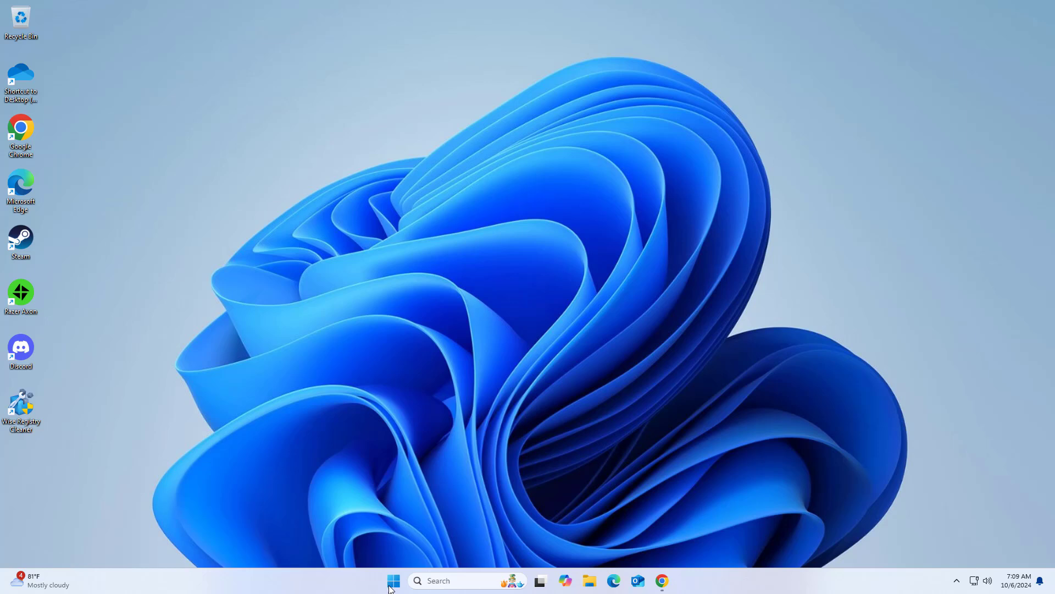
key(super)
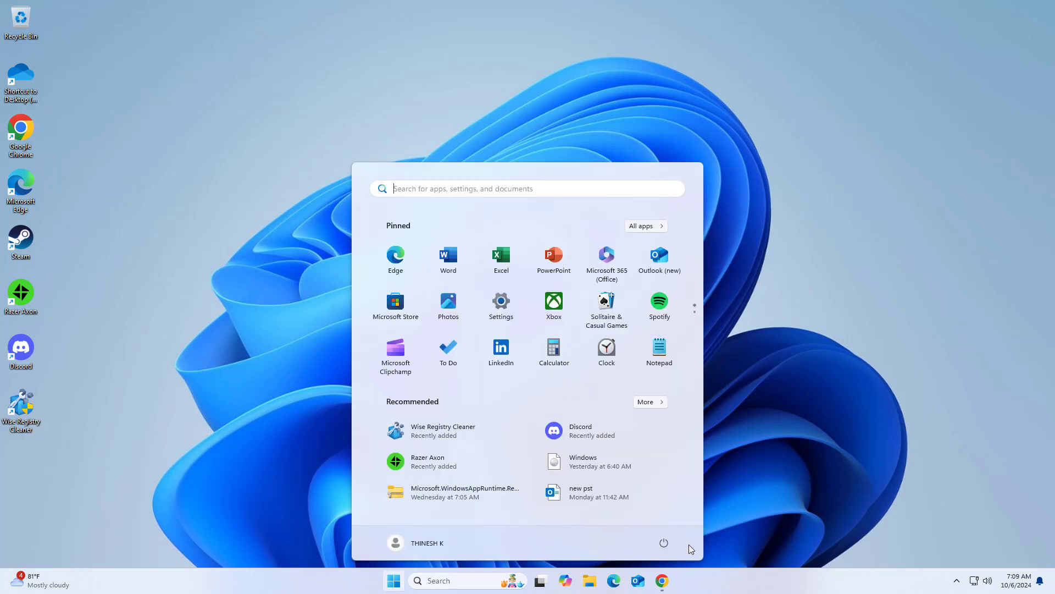
click(668, 546)
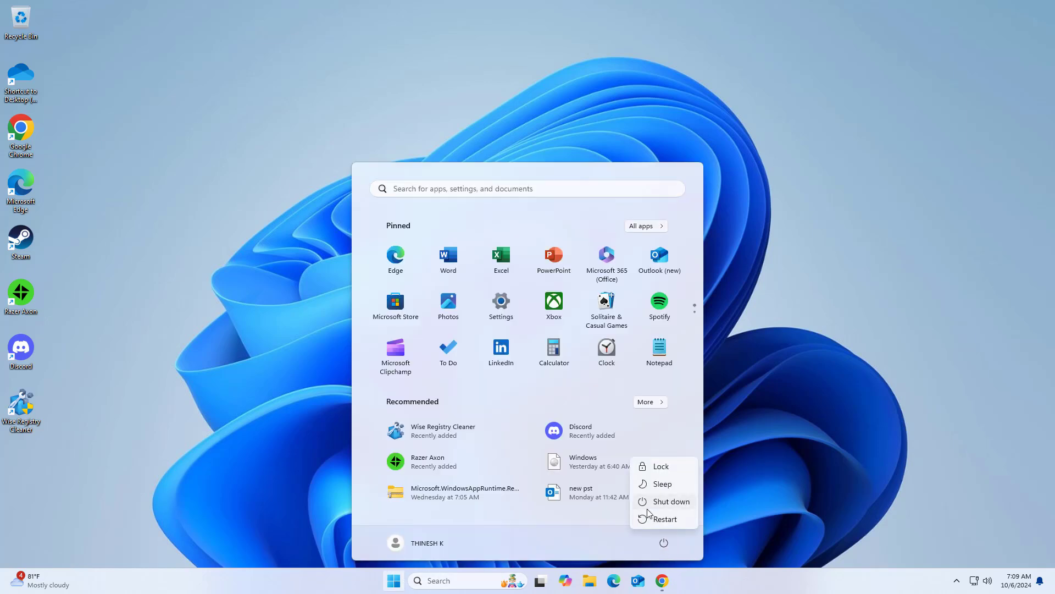